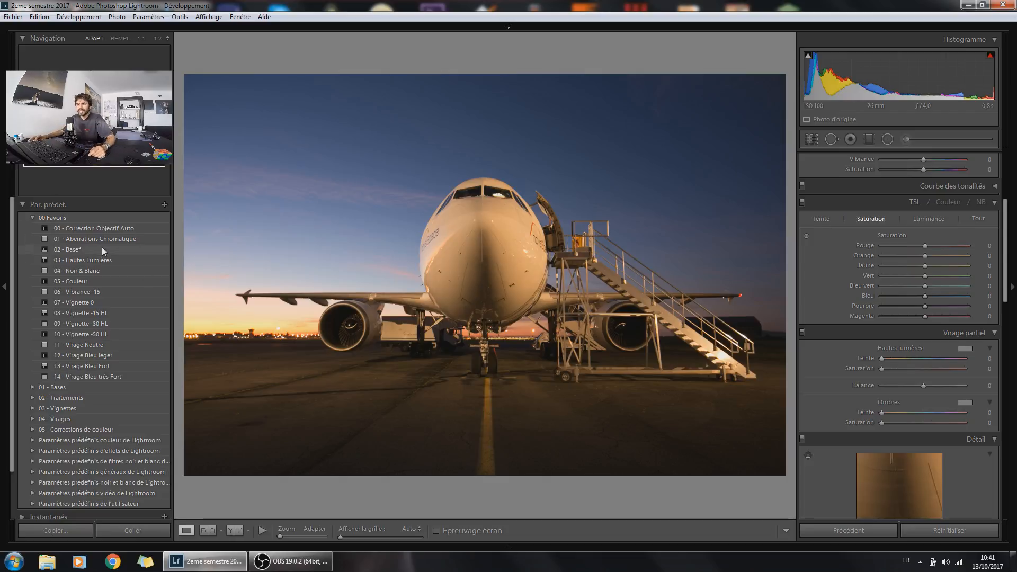
Apply the presets 00 - Correction Objectif Auto, 01 - Aberrations Chromatique and 02 - Base* to the airplane photo.
click(109, 227)
click(113, 237)
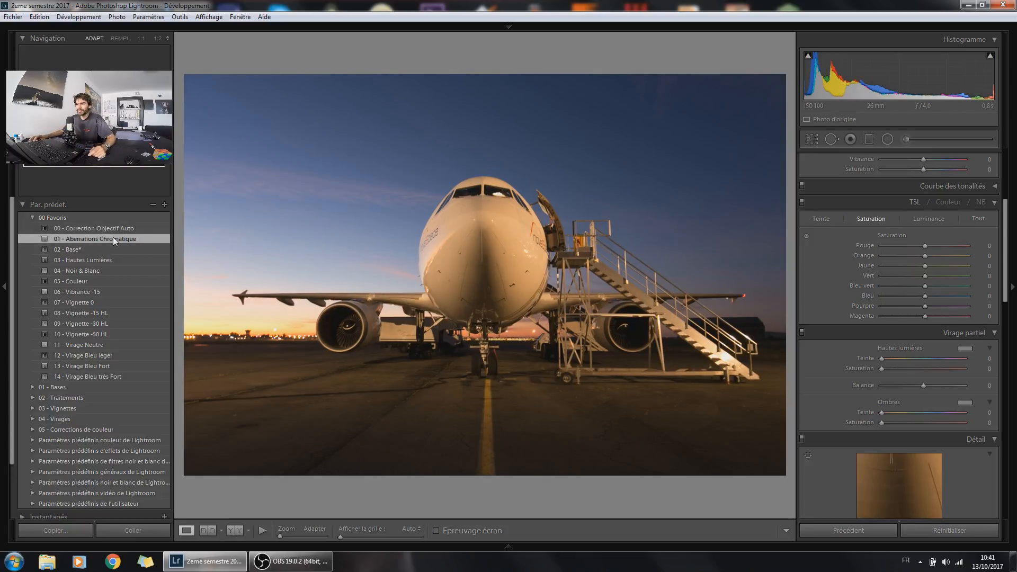
click(84, 249)
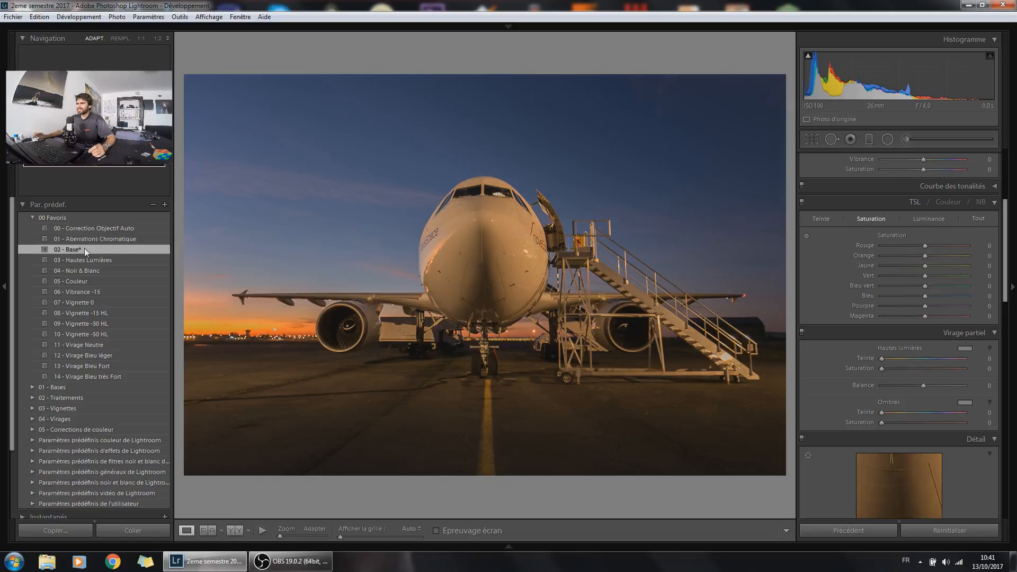
Try raising Blancs and Exposition in the basic adjustments, resetting each one to 0.
scroll(940, 386, up, 3)
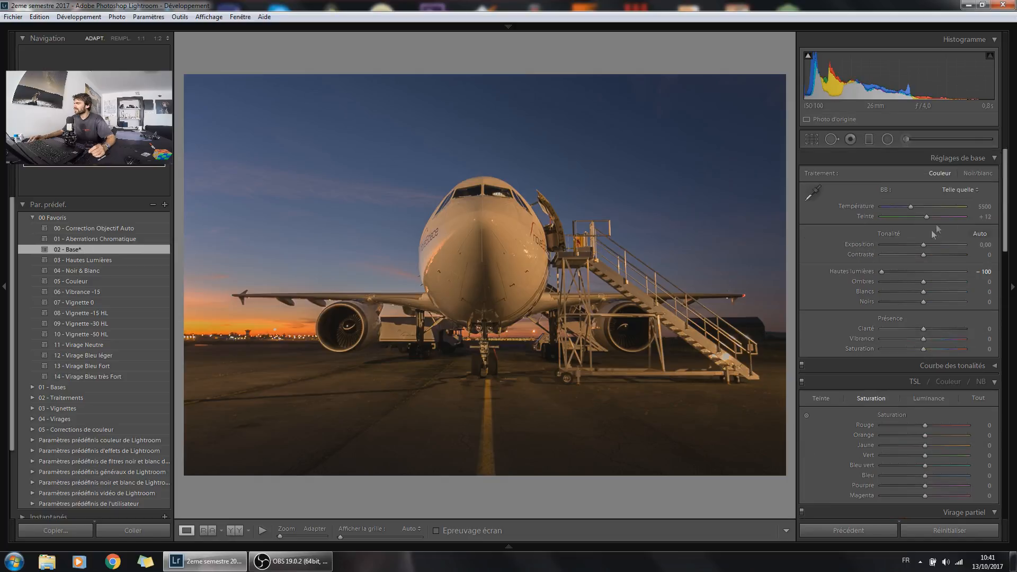
drag(924, 293, 953, 290)
double_click(951, 291)
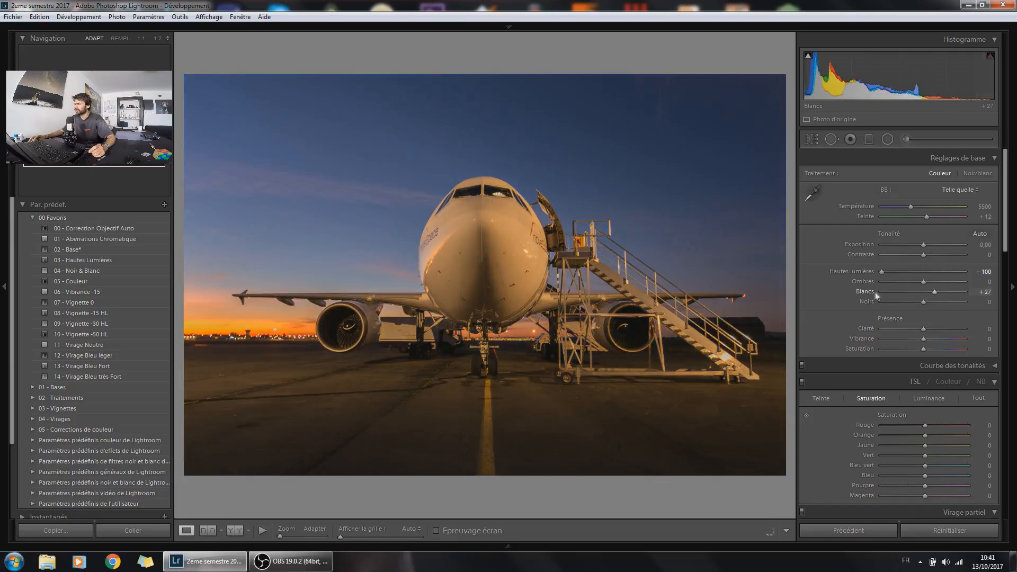
drag(924, 244, 936, 244)
double_click(936, 244)
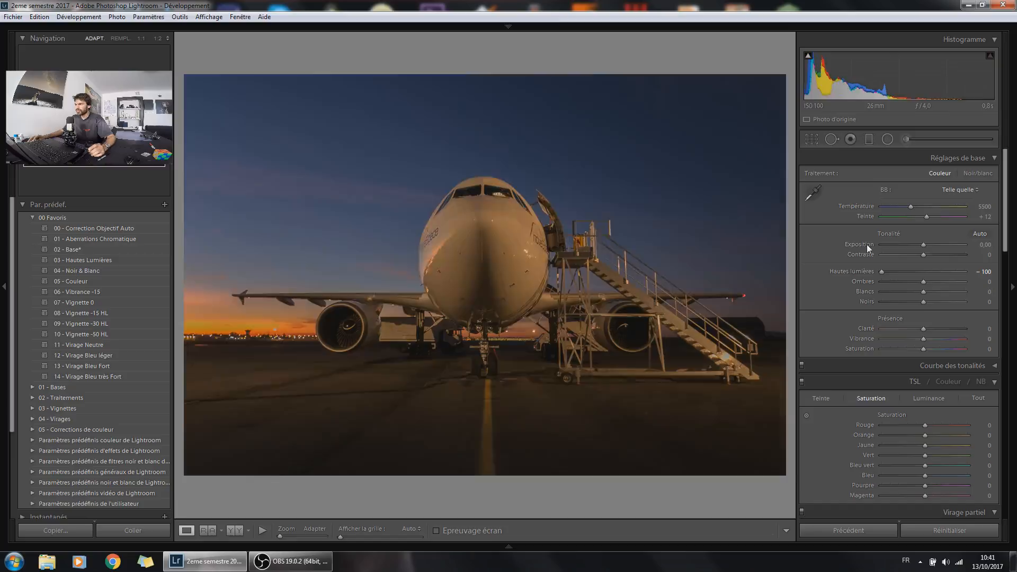
Apply the 03 - Hautes Lumières preset and warm the white balance to a temperature of 6904.
click(77, 259)
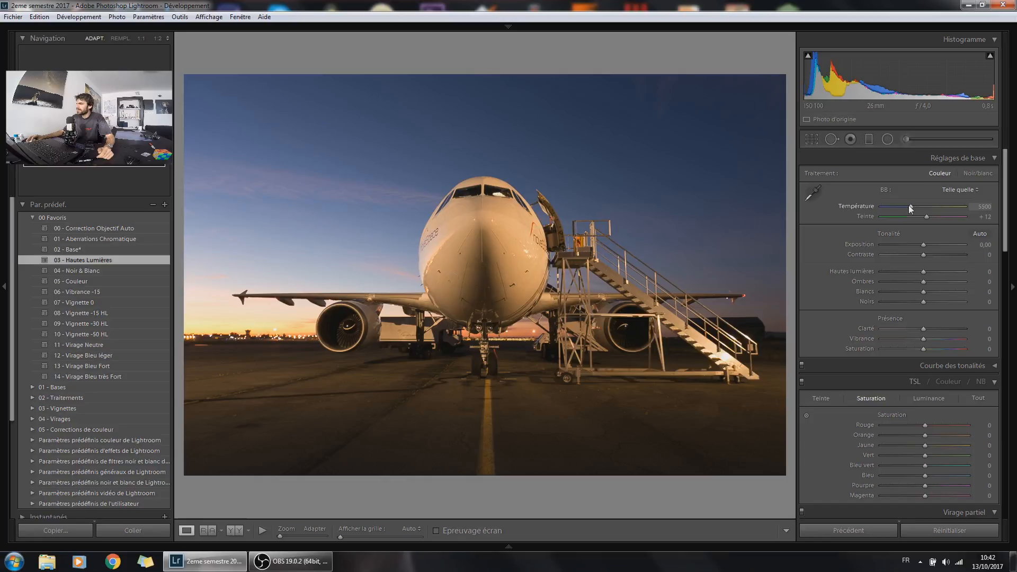
drag(909, 205, 919, 209)
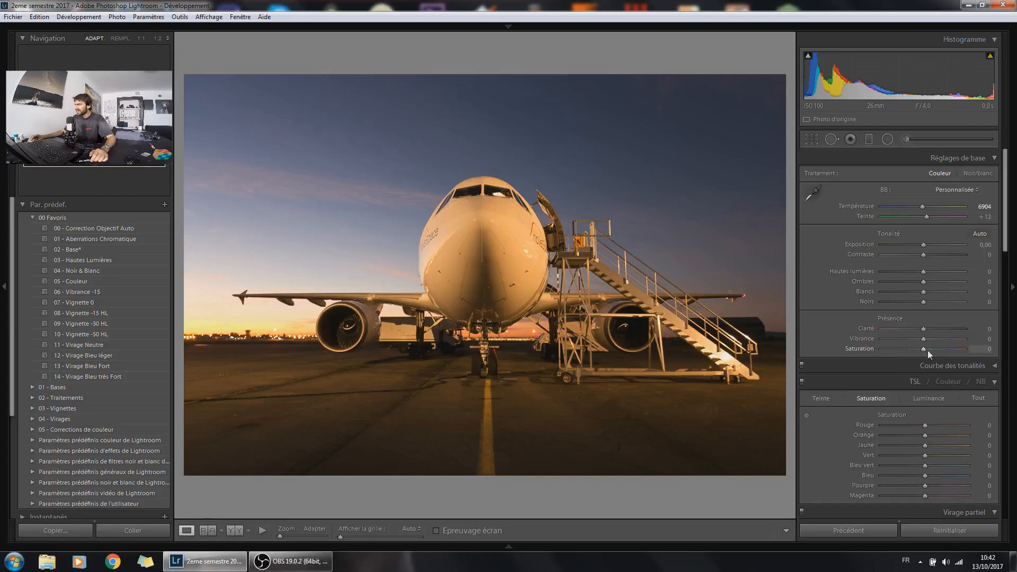
Set the saturation of Jaune to -100 and Orange to -24, and warm the temperature to 7796.
scroll(927, 351, down, 2)
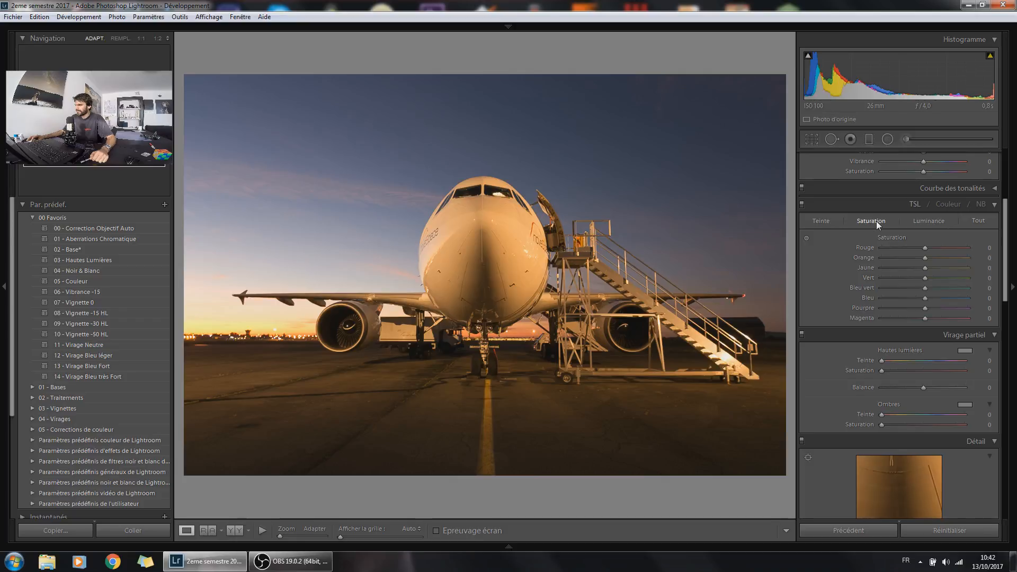
drag(925, 266, 827, 270)
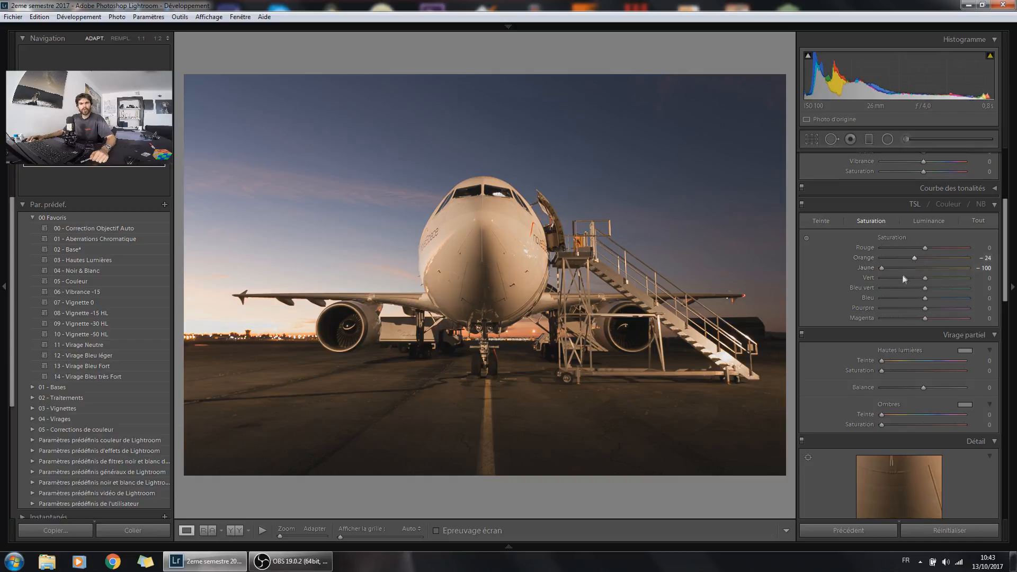
scroll(879, 283, up, 5)
mouse_move(922, 206)
mouse_down()
mouse_move(942, 207)
mouse_move(929, 208)
mouse_up()
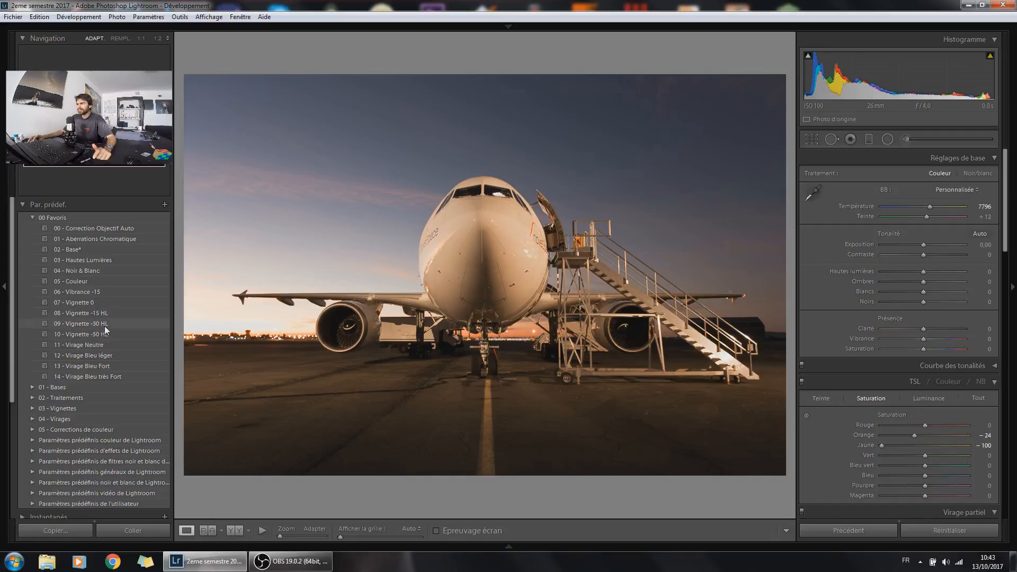
Try the 09 - Vignette -30 HL preset, replace it with 08 - Vignette -15 HL, and compare the photo before and after.
click(105, 325)
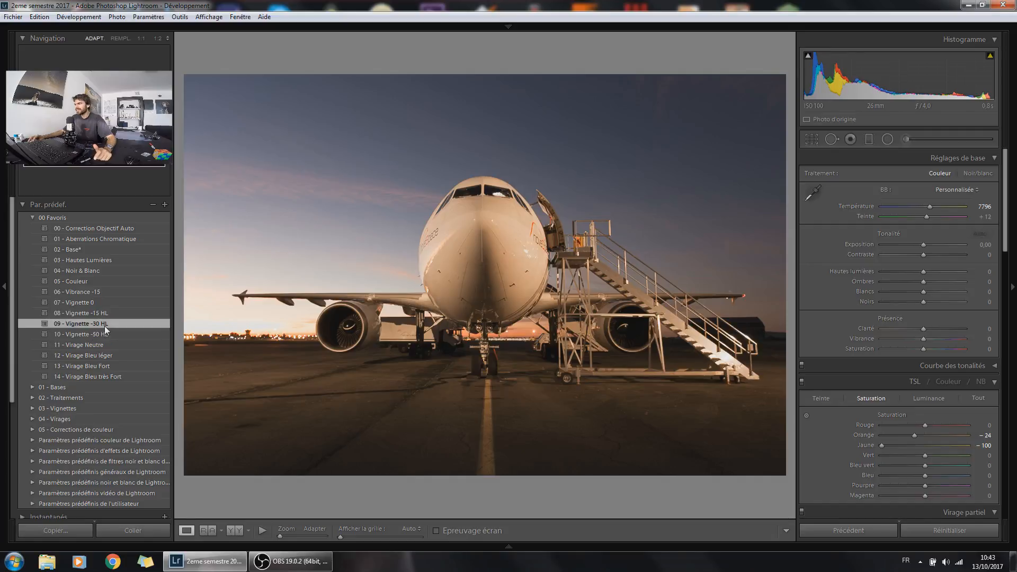
click(68, 313)
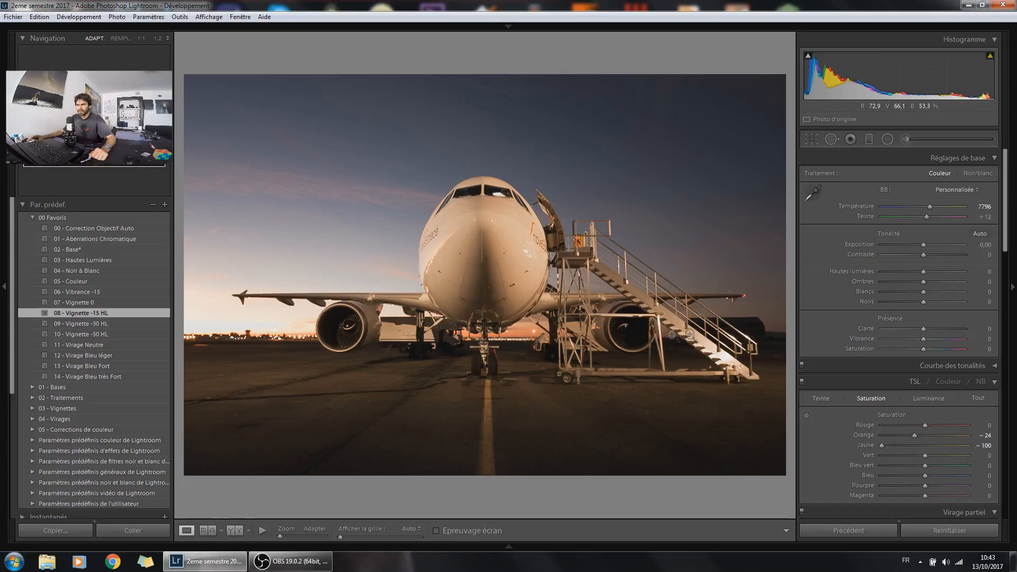
click(231, 529)
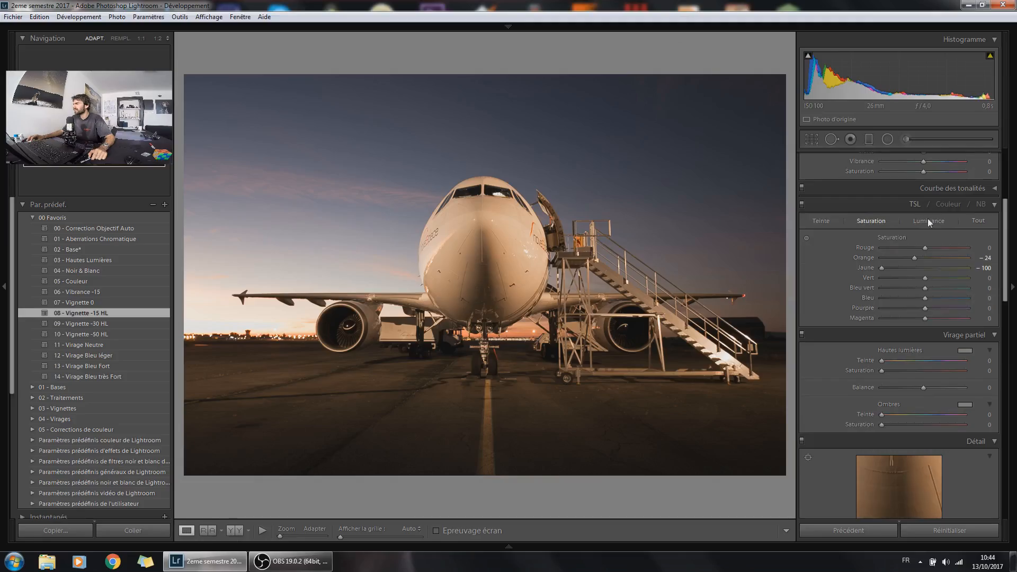
Set the luminance of Jaune to +100 and Orange to +18.
click(927, 220)
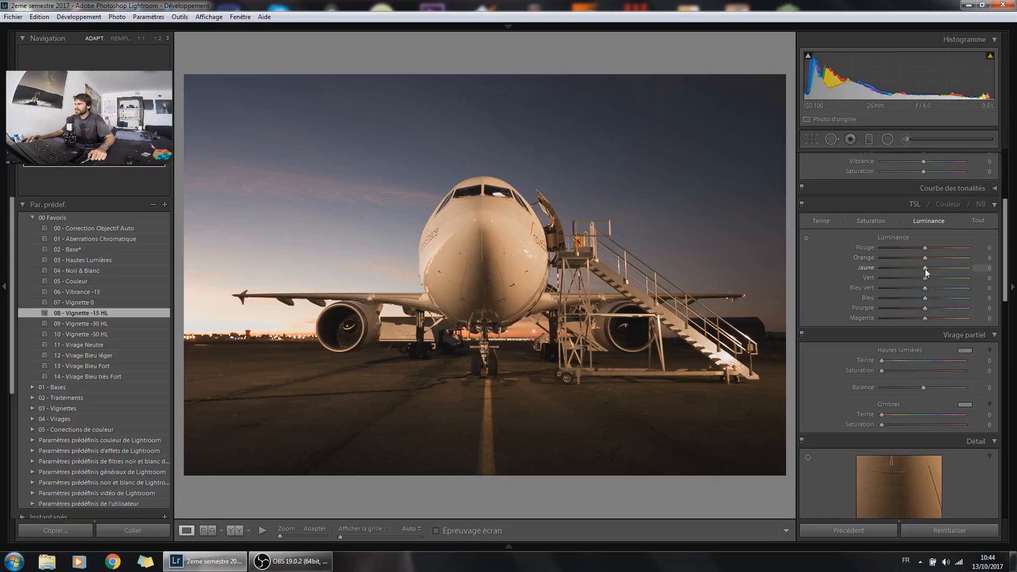
drag(926, 272, 987, 272)
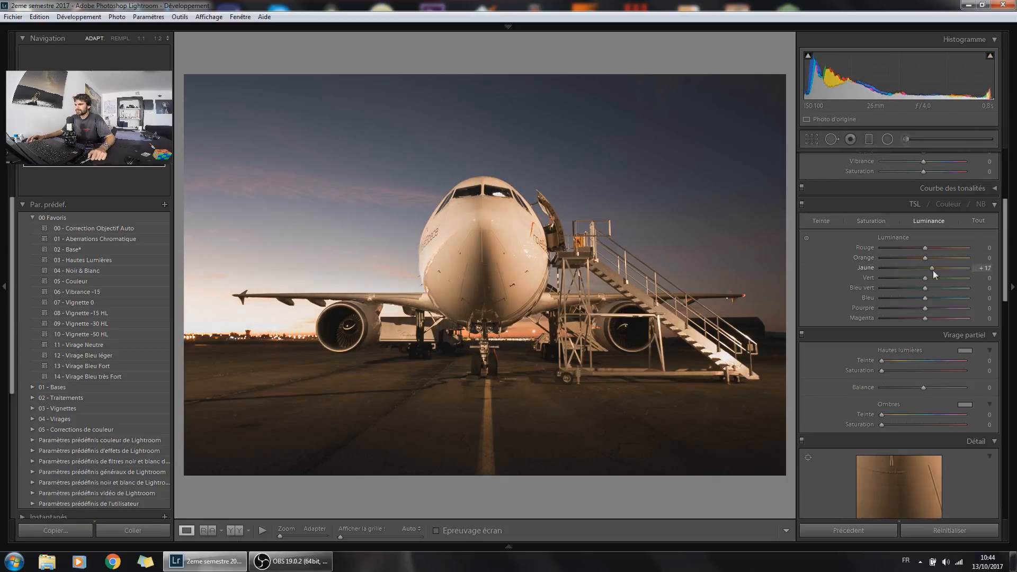
mouse_move(925, 258)
mouse_down()
mouse_move(957, 261)
mouse_move(932, 264)
mouse_up()
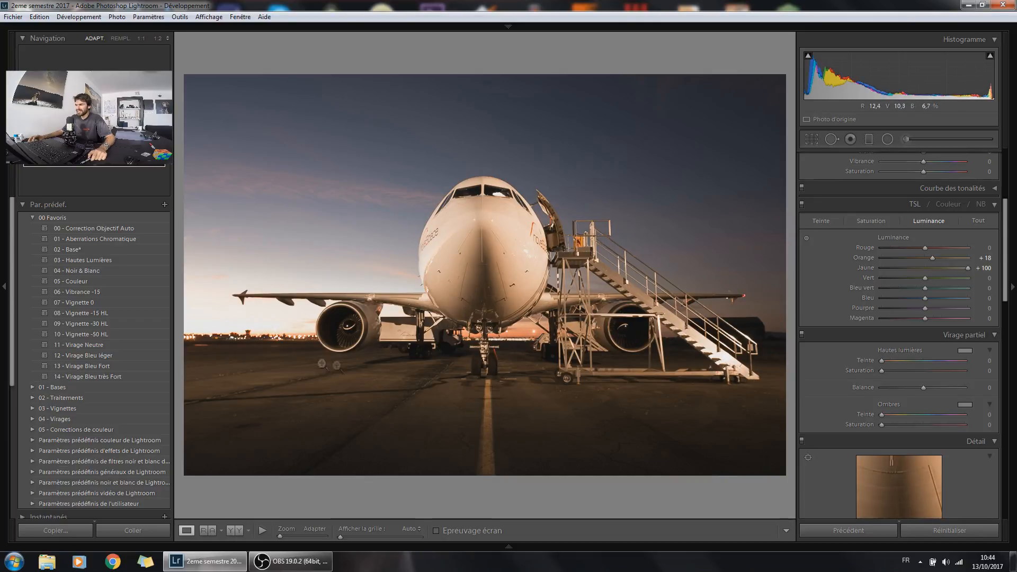
Place a tilted radial filter with inverted mask around the foot of the boarding stairs and set its exposure to -2.01.
scroll(950, 199, up, 3)
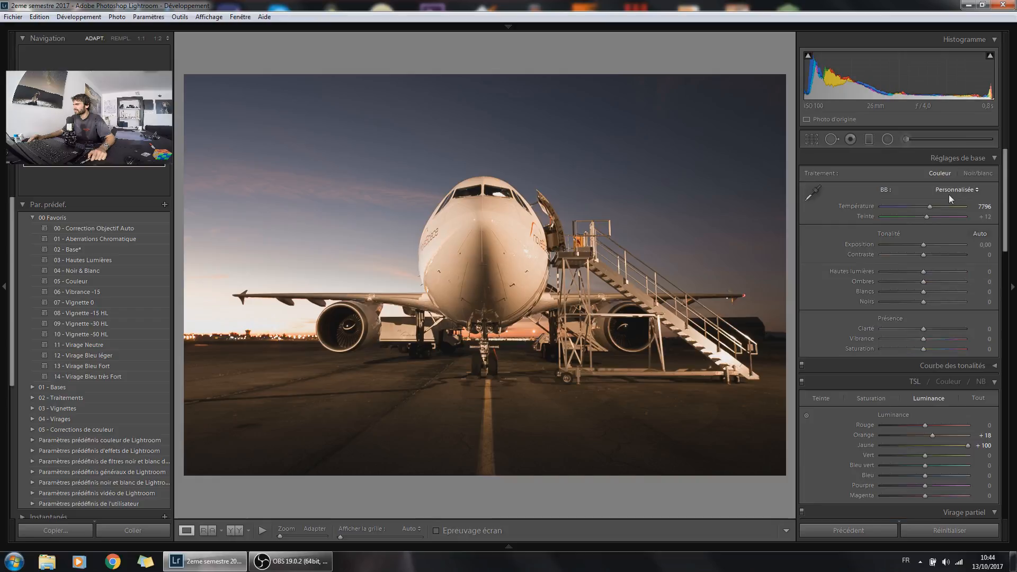
click(887, 139)
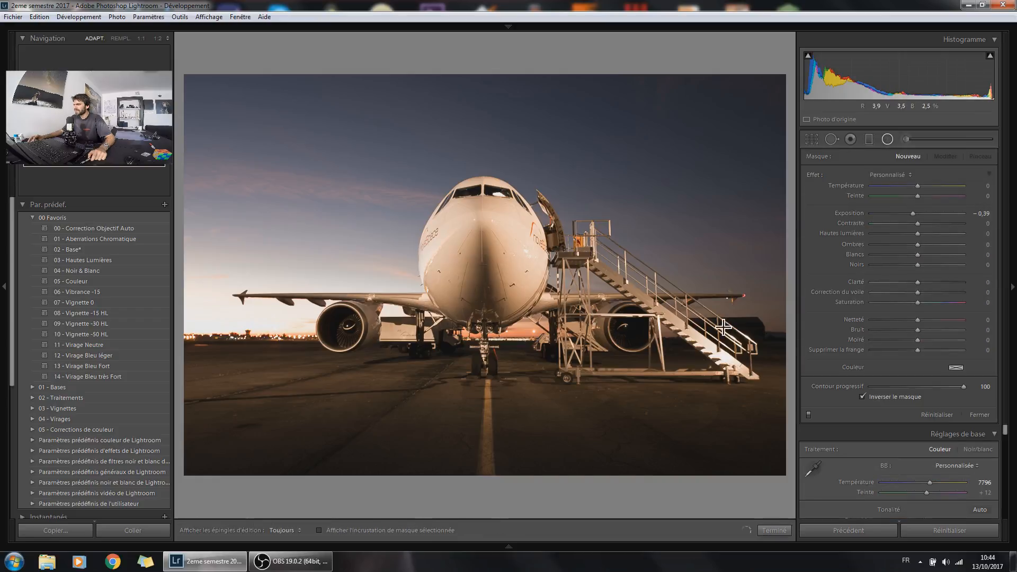
drag(713, 340, 788, 384)
drag(749, 304, 770, 326)
drag(713, 341, 721, 353)
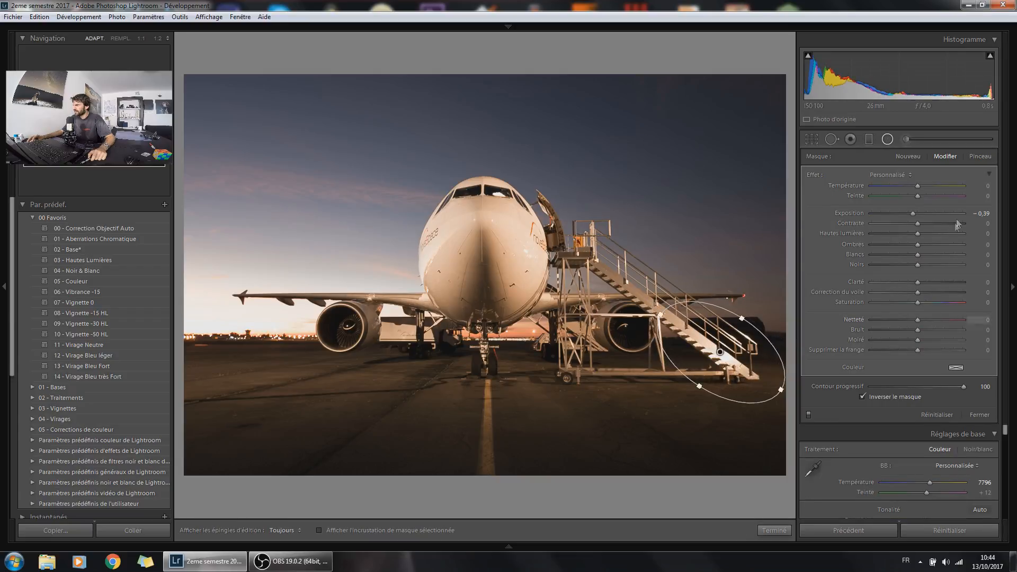
drag(912, 214, 893, 214)
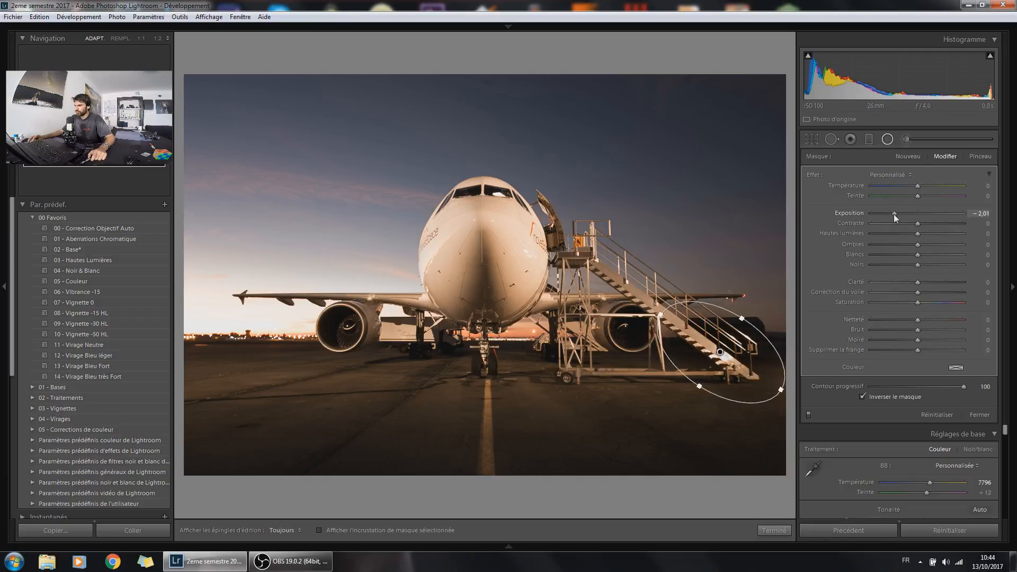
Add a wide radial filter over the bright horizon around the left engine with exposure -1.50, try a warmer temperature and reset it to 0.
click(908, 156)
drag(248, 309, 453, 386)
drag(912, 213, 900, 214)
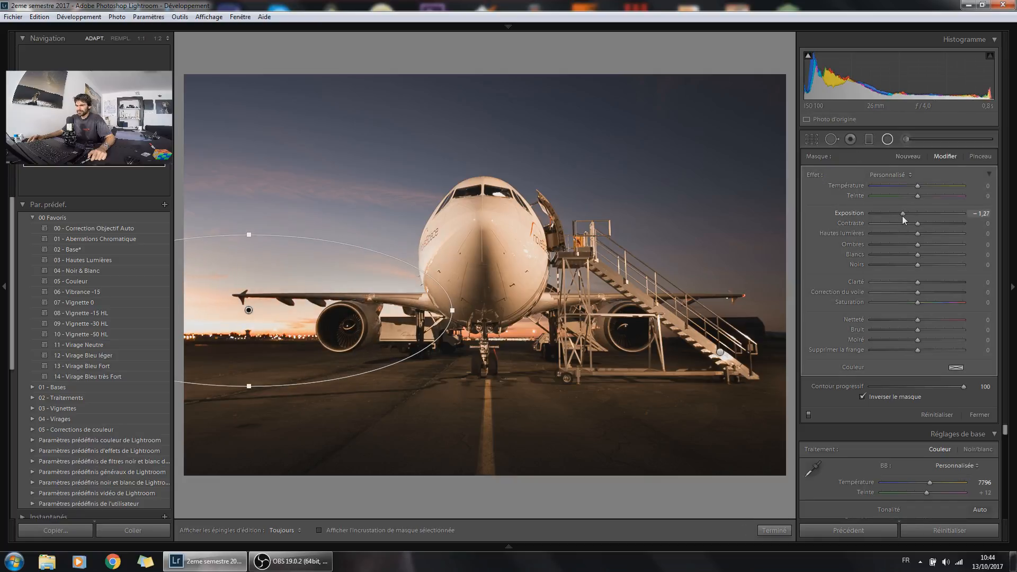
drag(901, 215, 967, 196)
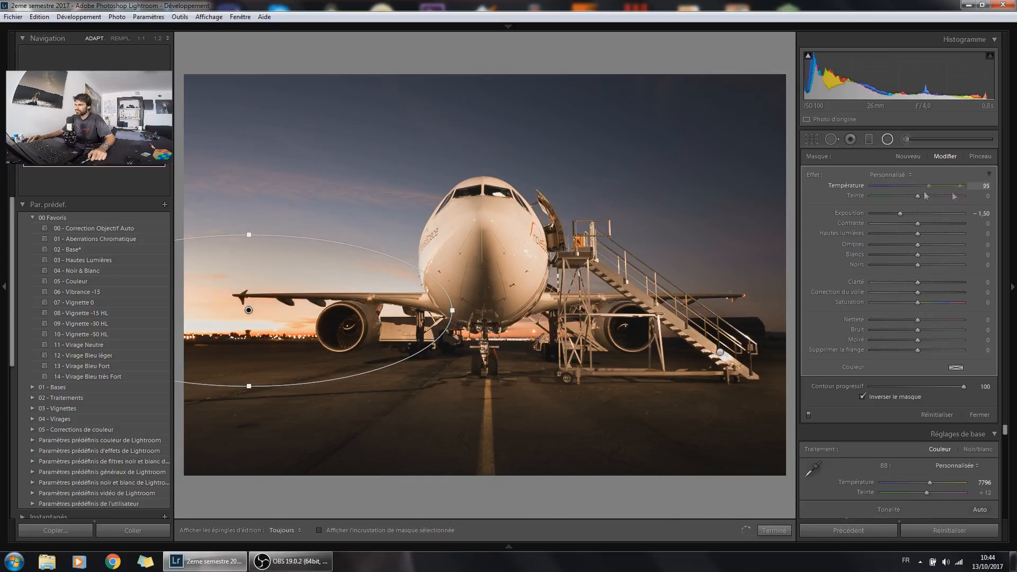
double_click(847, 186)
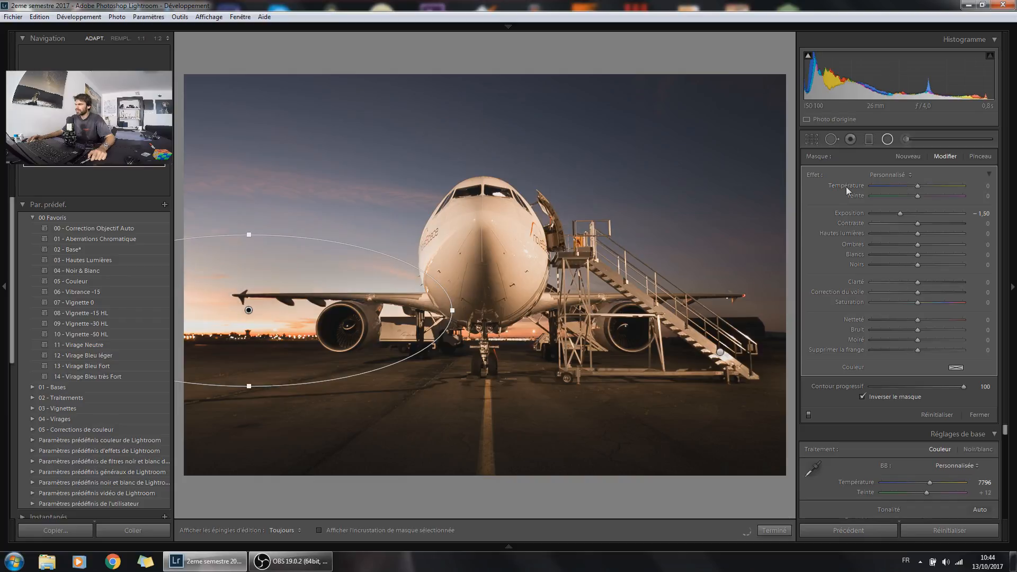
click(888, 141)
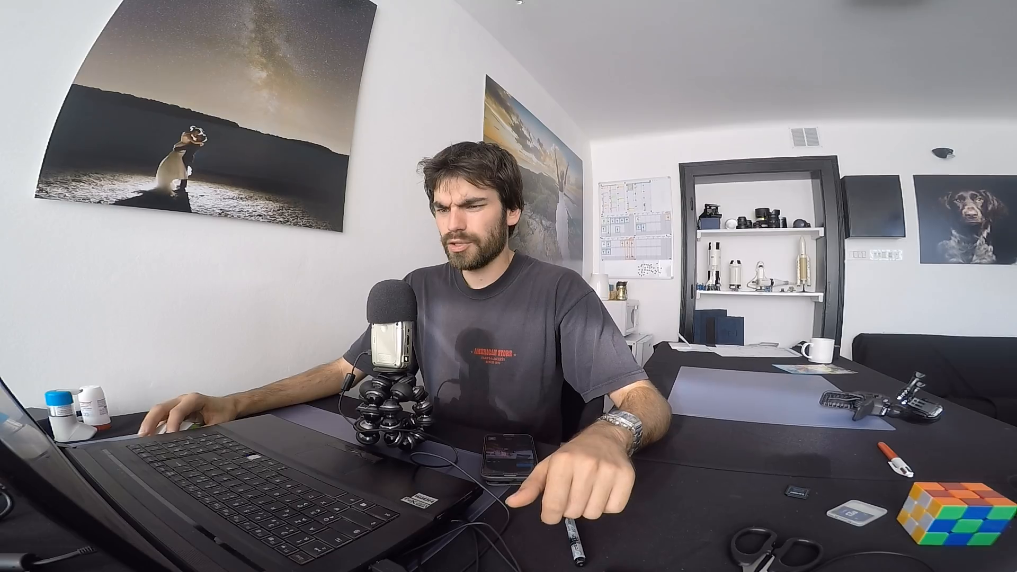